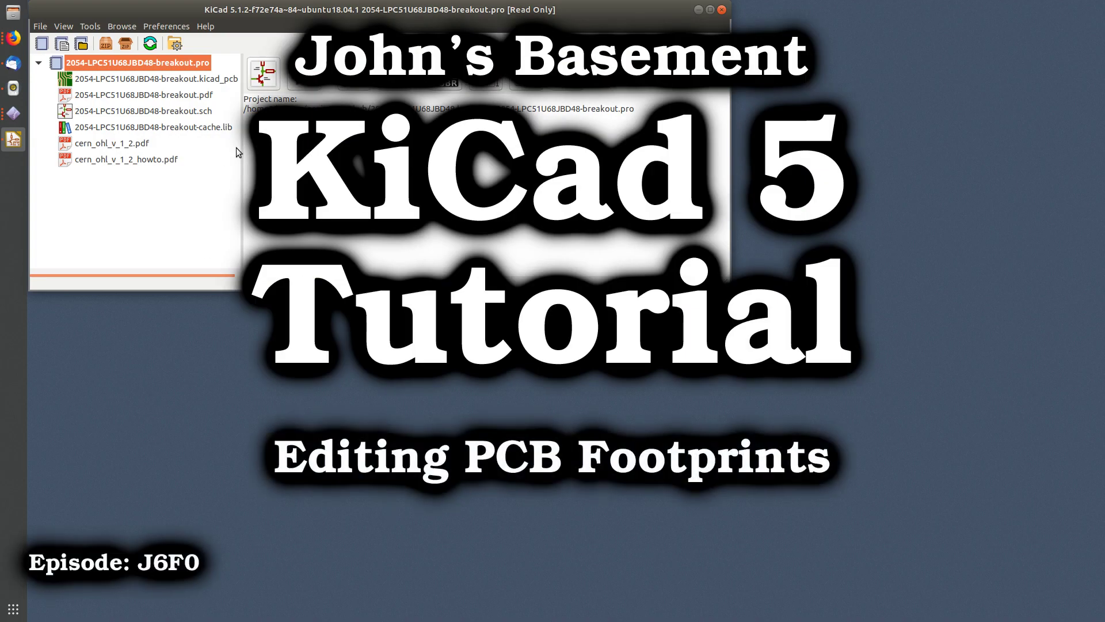
# Open the 2054-LPC51U68JBD48-breakout.kicad_pcb board and make F.SilkS the active layer
pyautogui.doubleClick(219, 81)
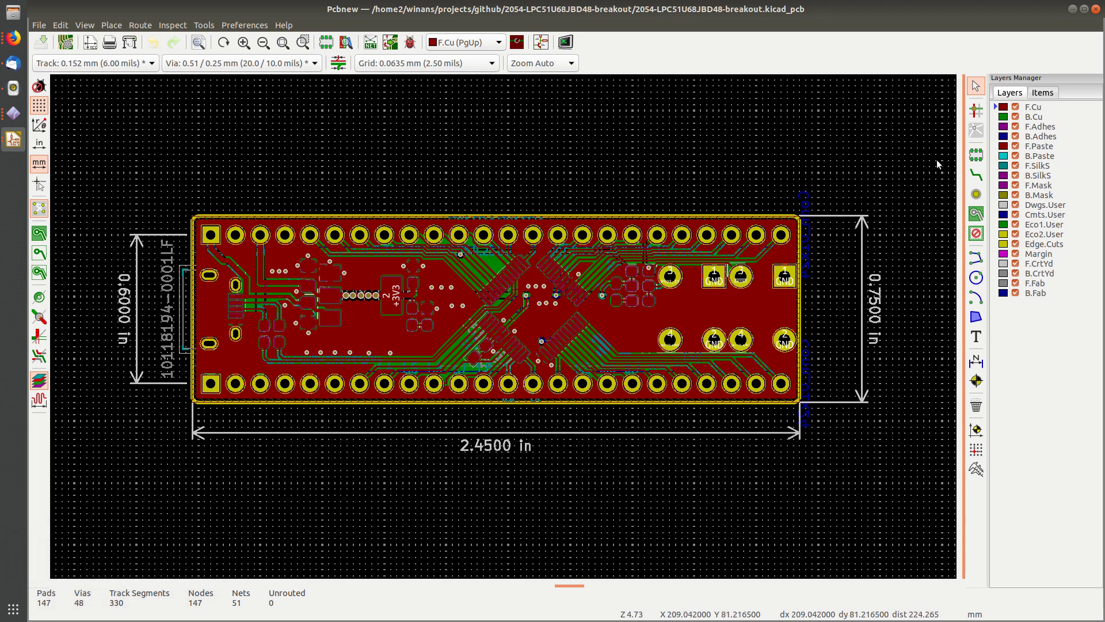
pyautogui.click(1039, 166)
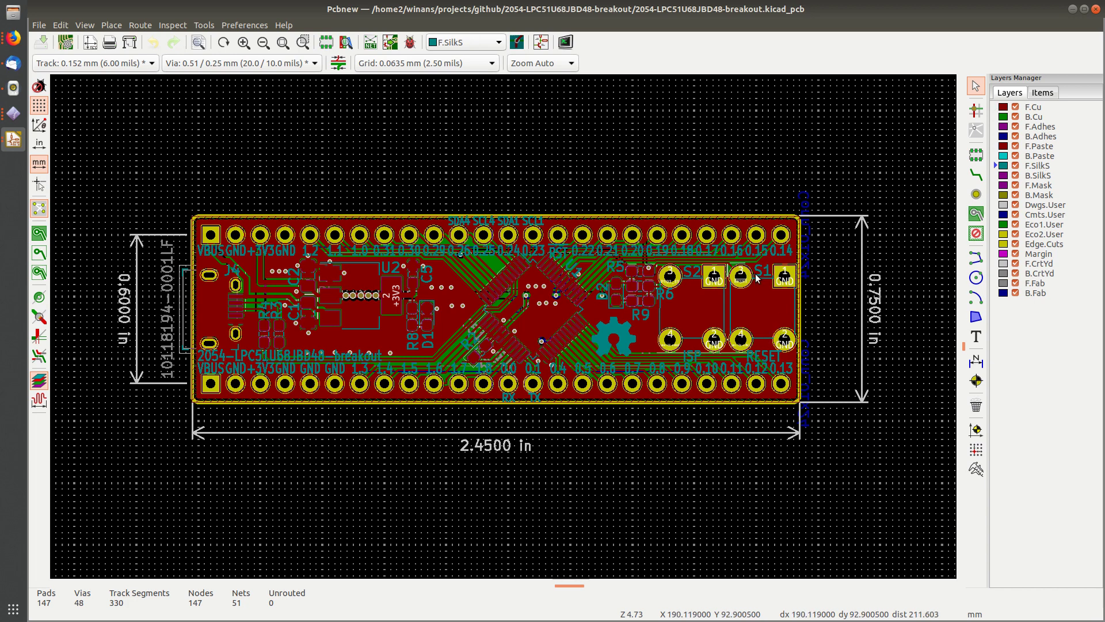
# Unlock the OSHW gear logo footprint on the board by setting its placement to Lock pads
pyautogui.click(628, 340)
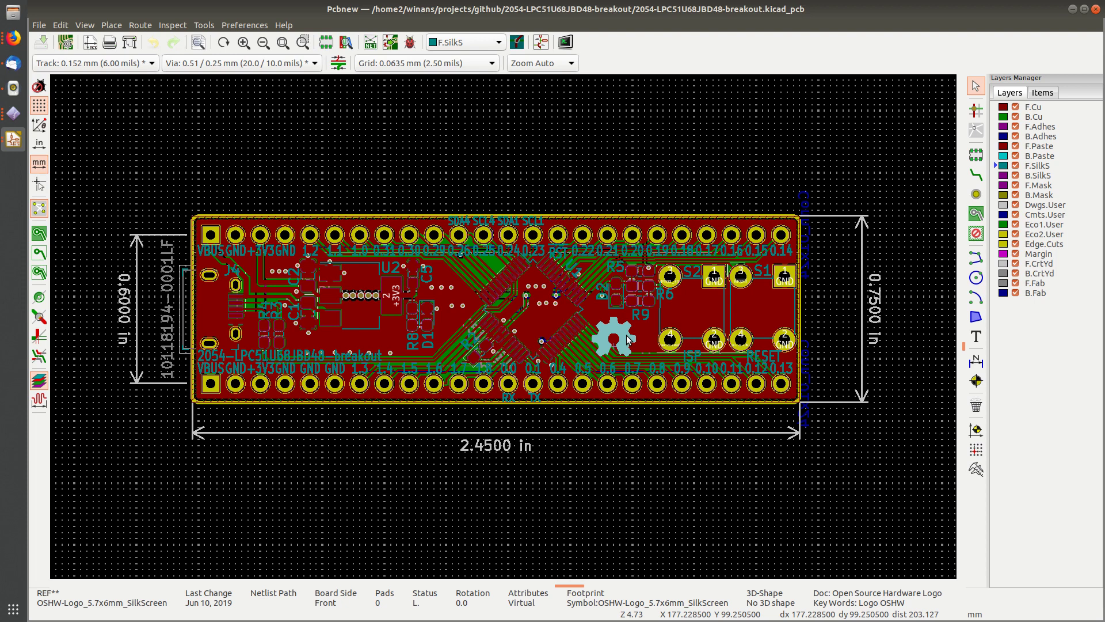
pyautogui.press('Delete')
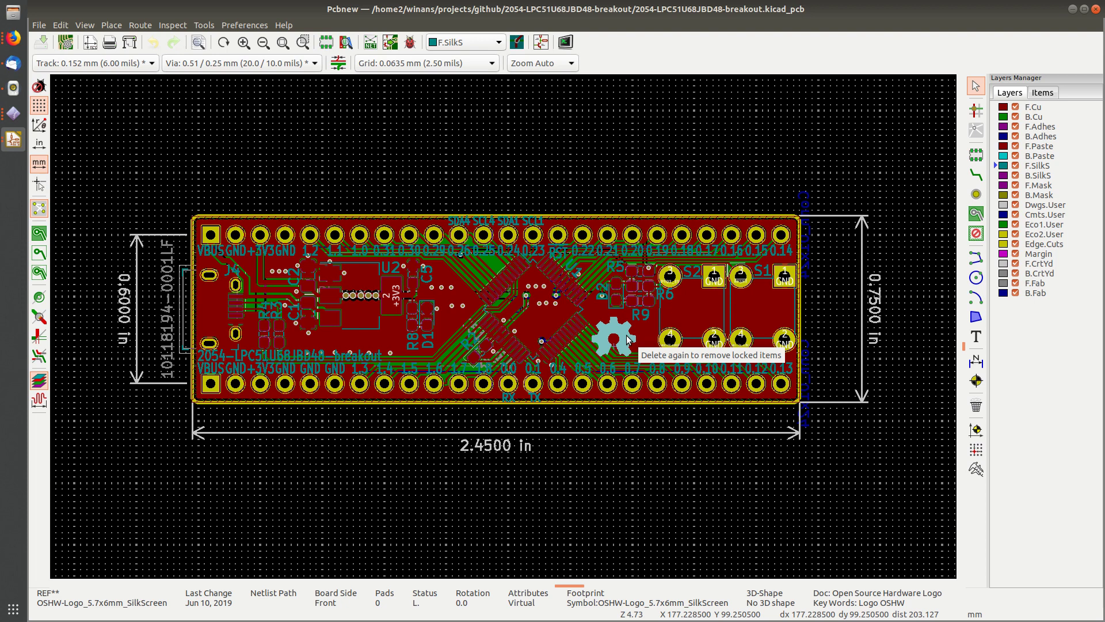
pyautogui.doubleClick(629, 340)
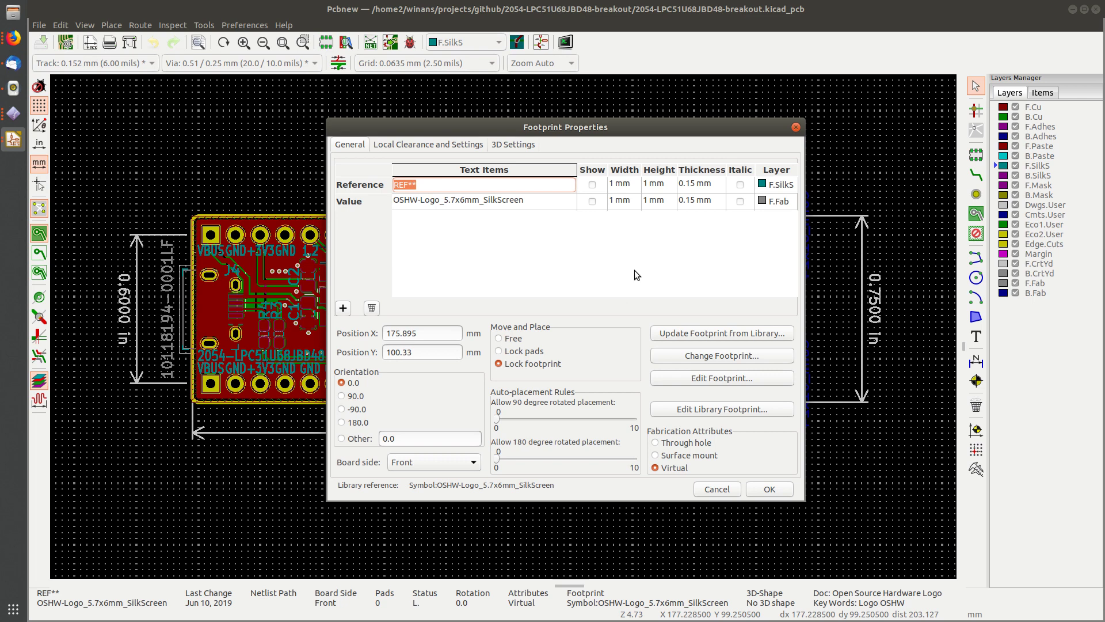
pyautogui.click(521, 351)
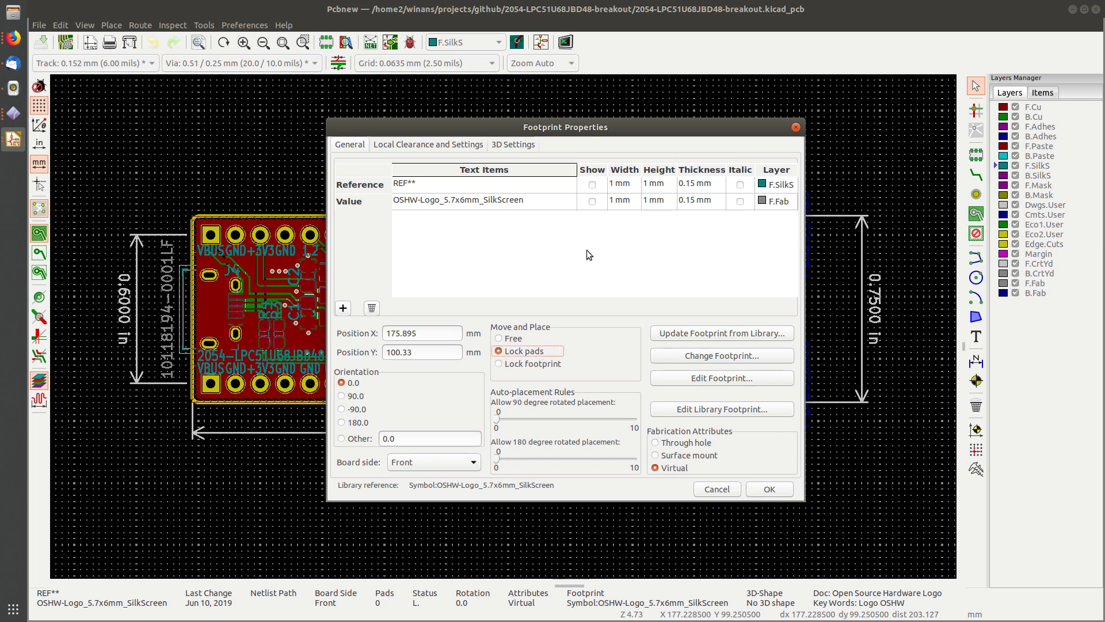
pyautogui.click(769, 489)
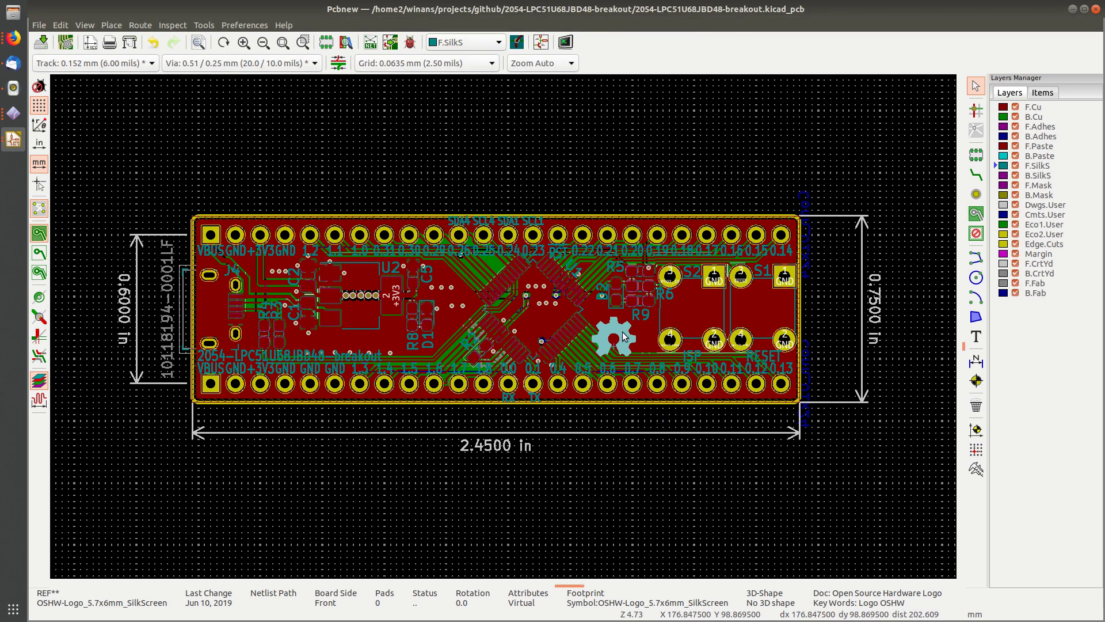
# Delete the OSHW gear logo footprint from the board and save the board file
pyautogui.press('Delete')
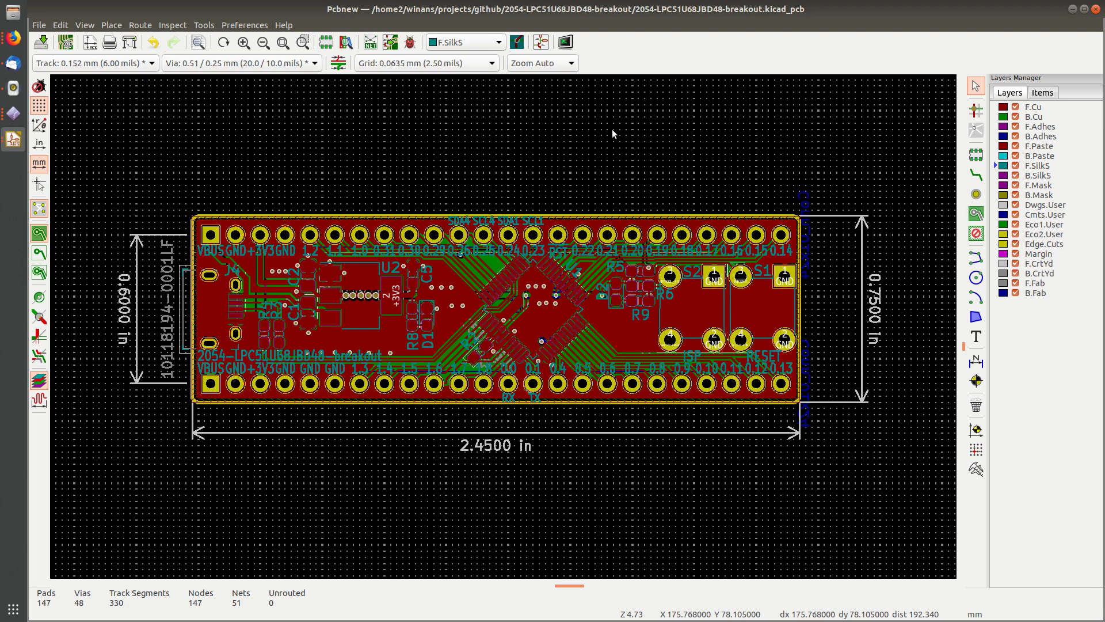
pyautogui.hotkey('ctrl', 's')
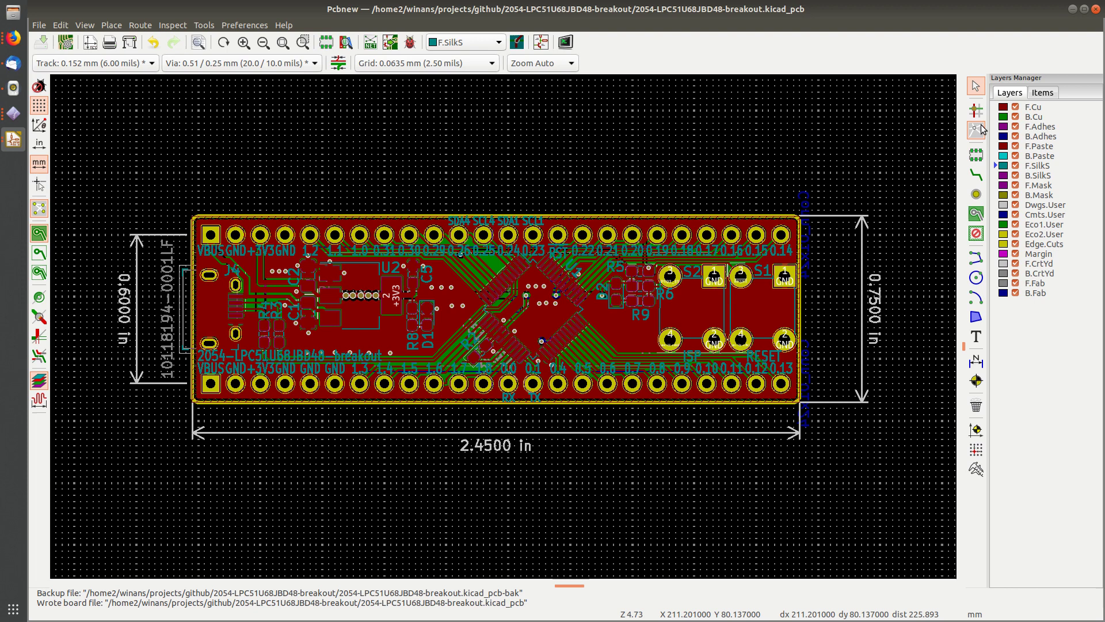
pyautogui.click(976, 157)
pyautogui.click(552, 153)
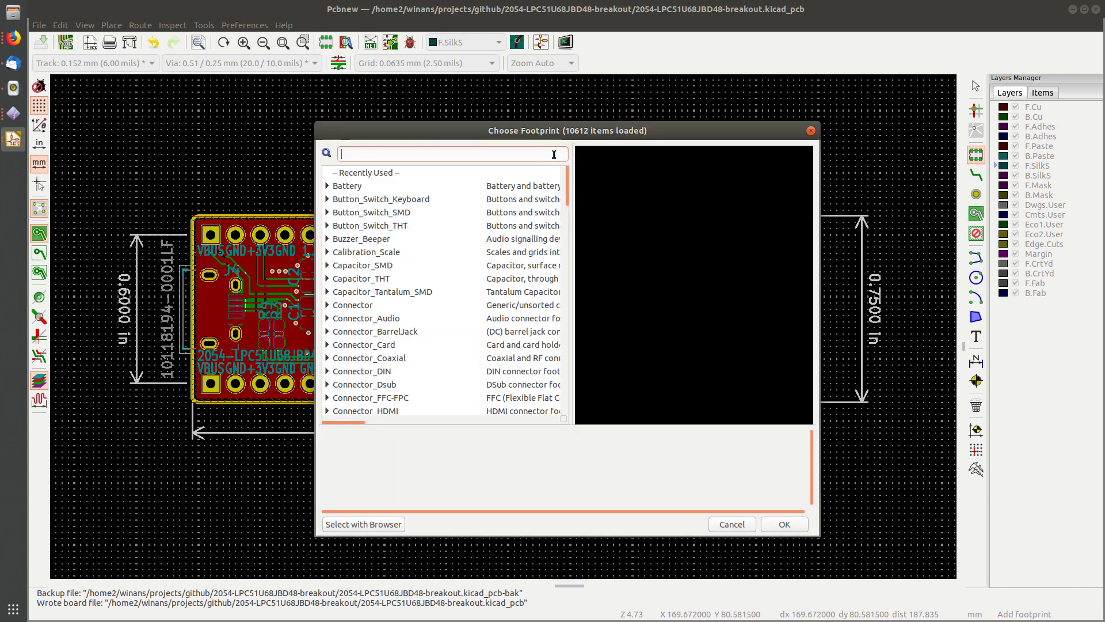
pyautogui.moveTo(541, 133); pyautogui.dragTo(345, 121)
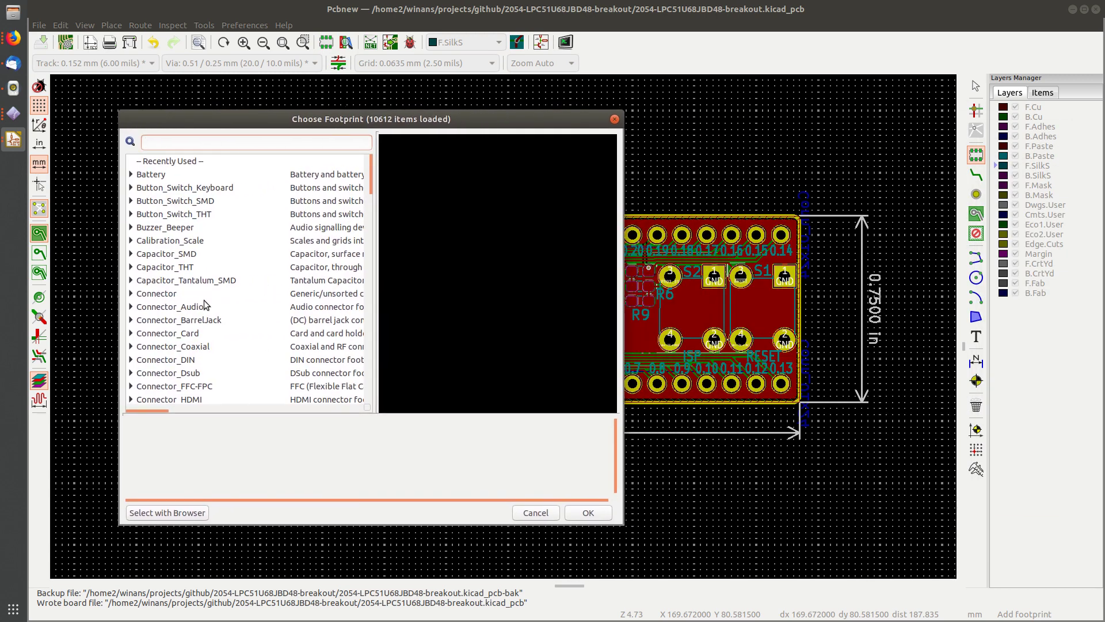
pyautogui.write('oshw')
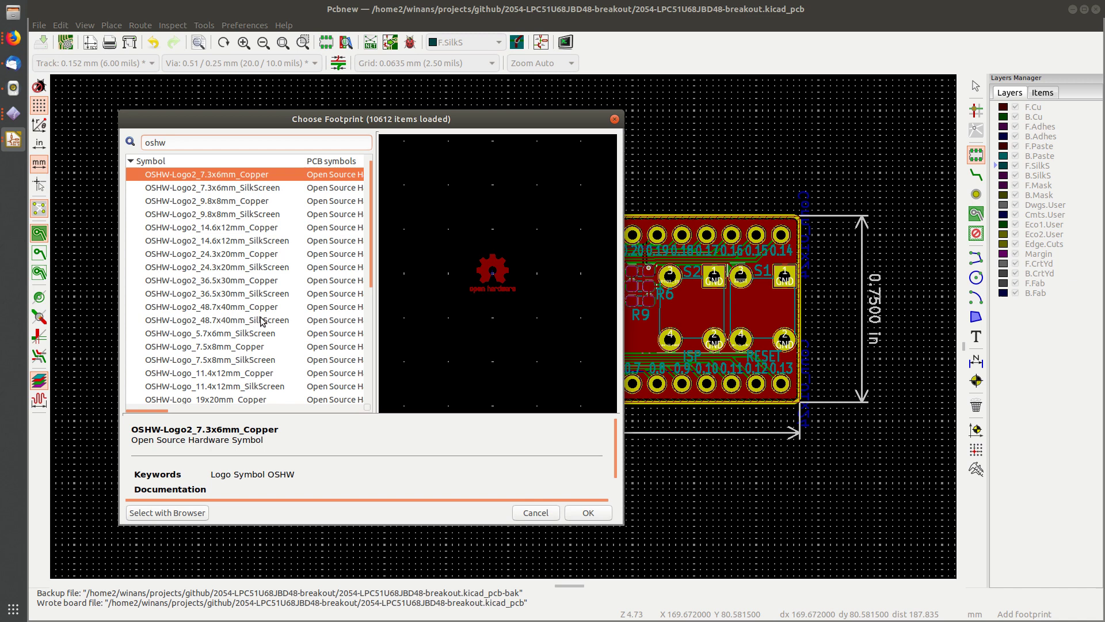
pyautogui.scroll(-3, 284, 278)
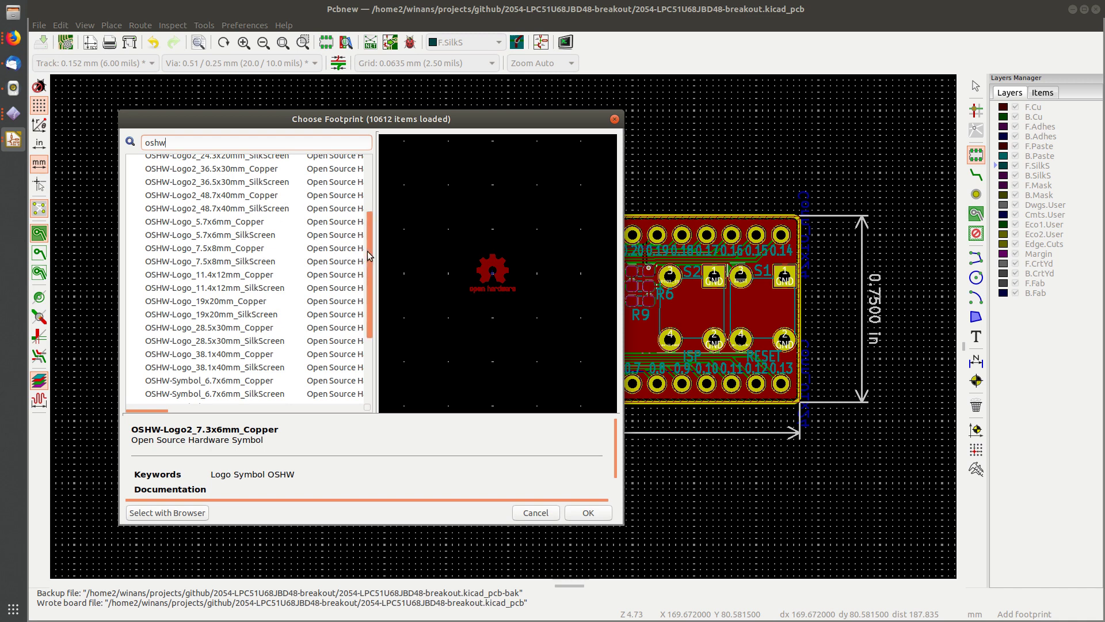
pyautogui.moveTo(367, 251); pyautogui.dragTo(368, 336)
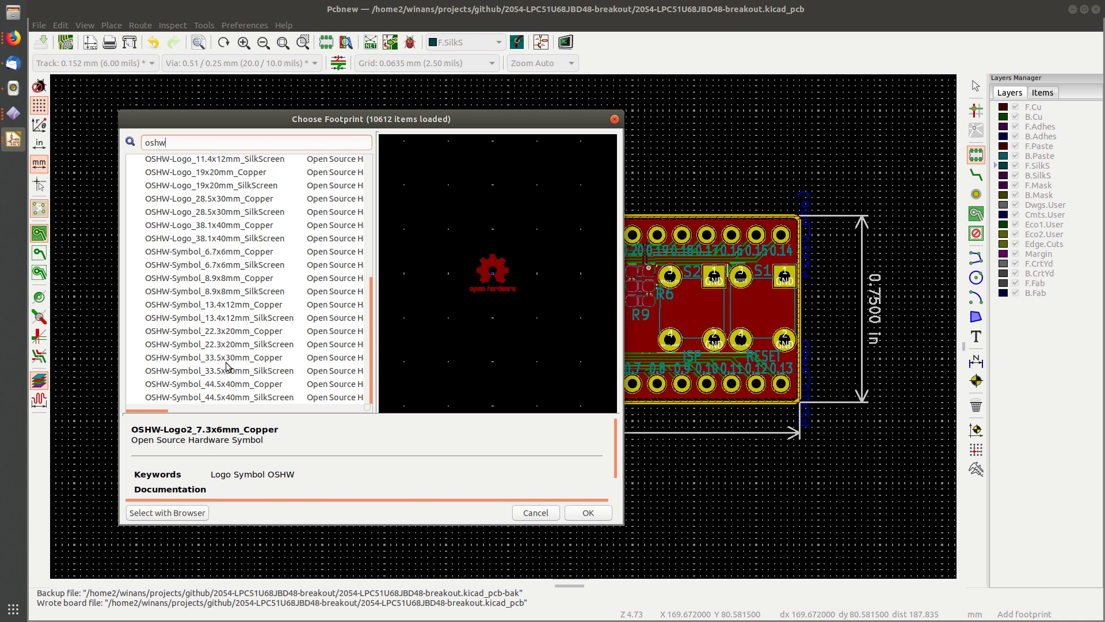
pyautogui.click(233, 266)
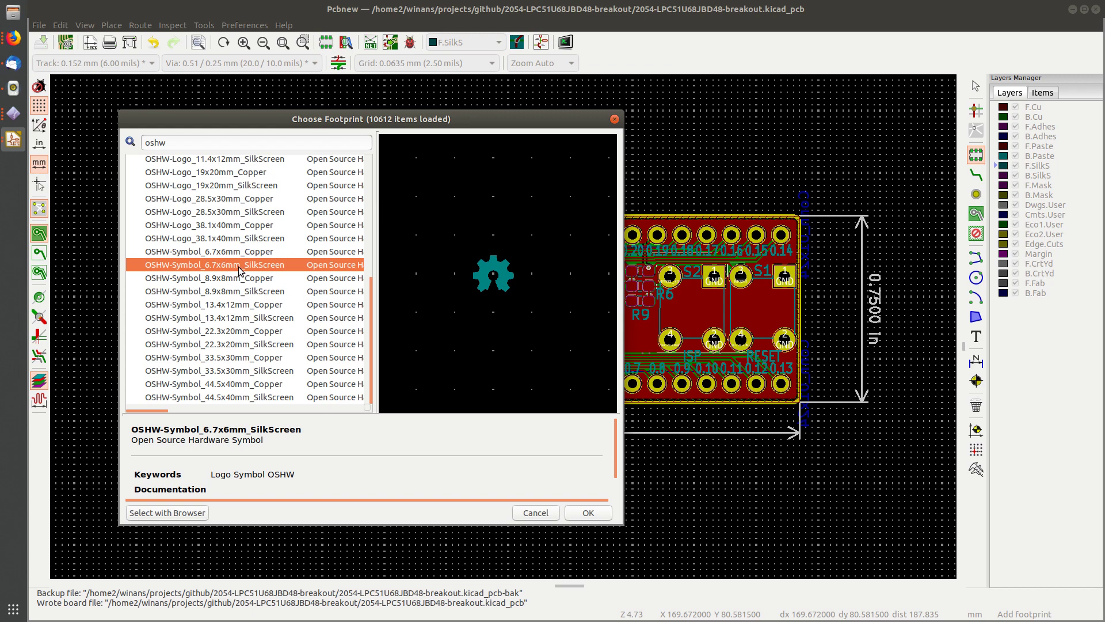
pyautogui.click(587, 512)
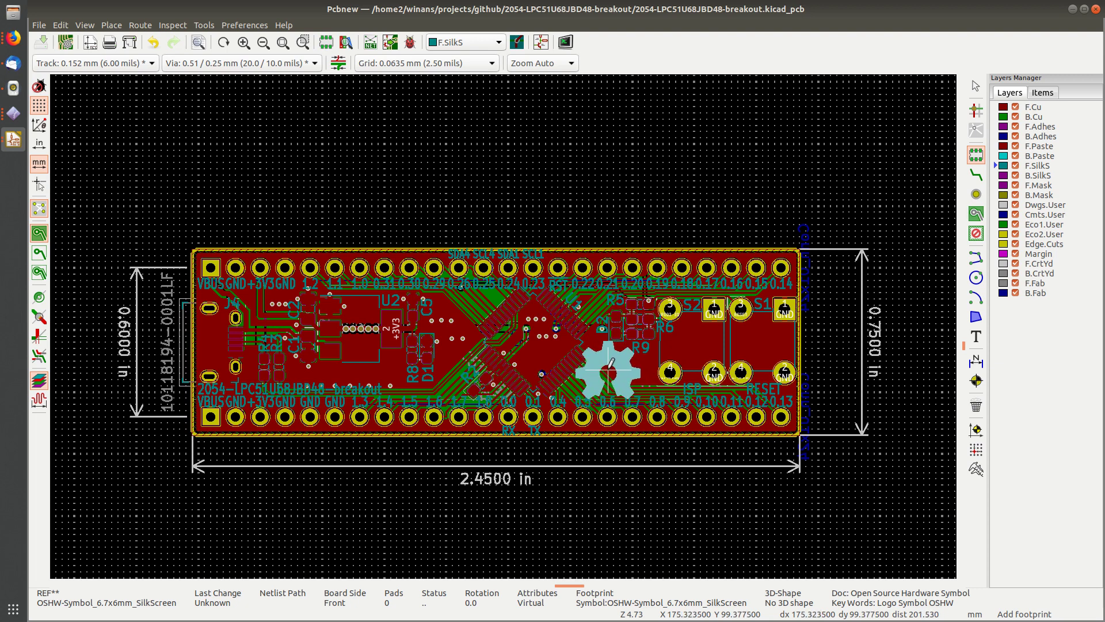
pyautogui.press('Escape')
# Start adding a footprint above the board and search the footprint libraries for "oshw"
pyautogui.click(977, 154)
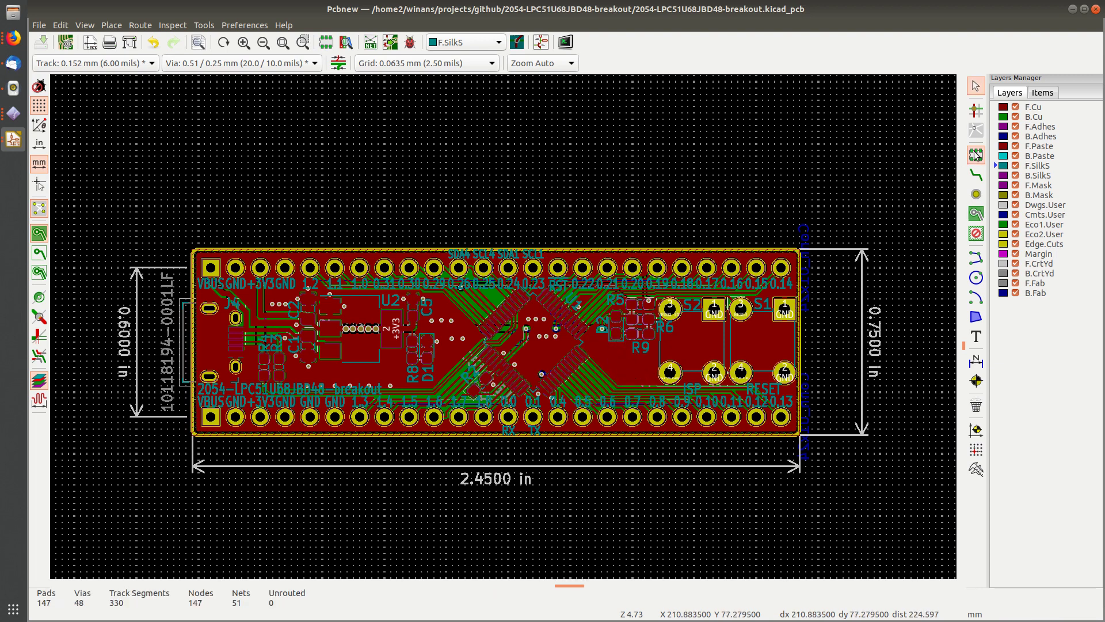
pyautogui.click(470, 149)
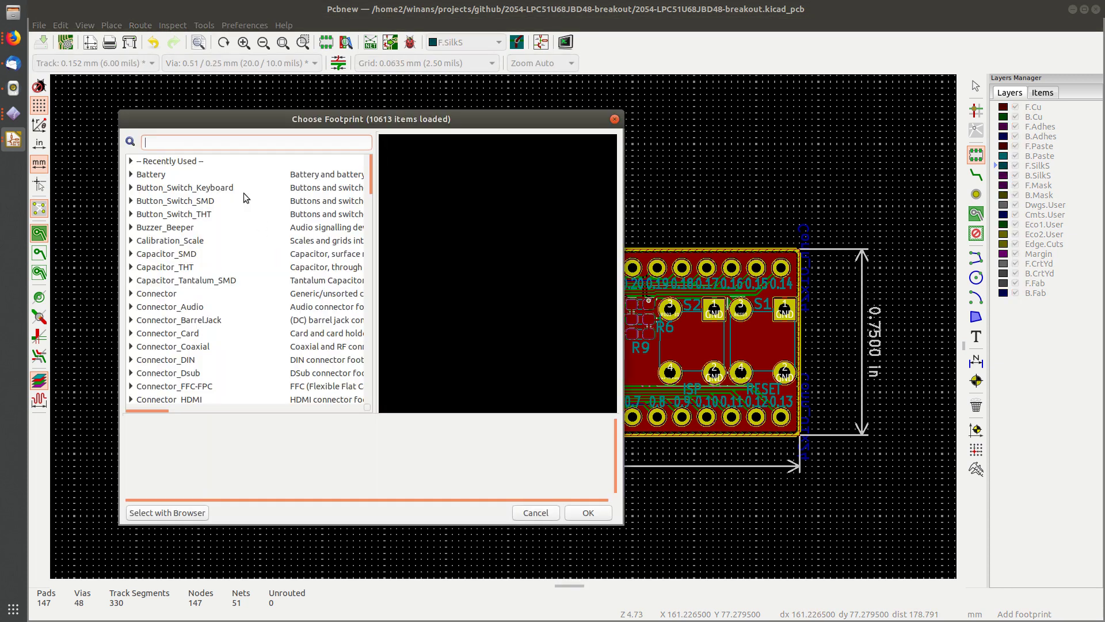
pyautogui.write('oshw')
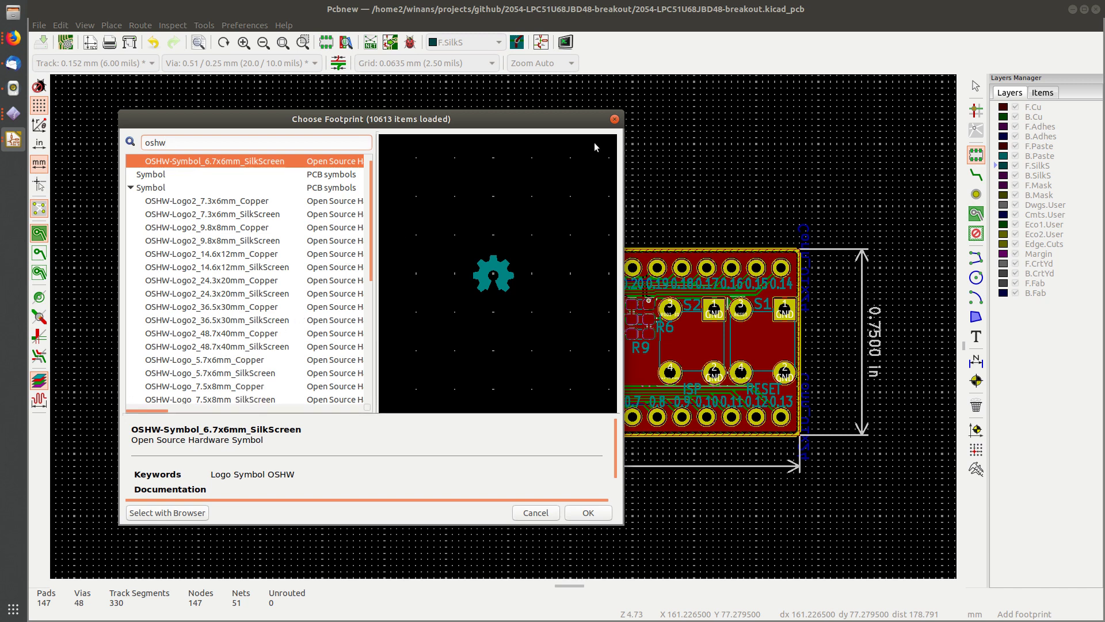
pyautogui.moveTo(624, 131); pyautogui.dragTo(748, 131)
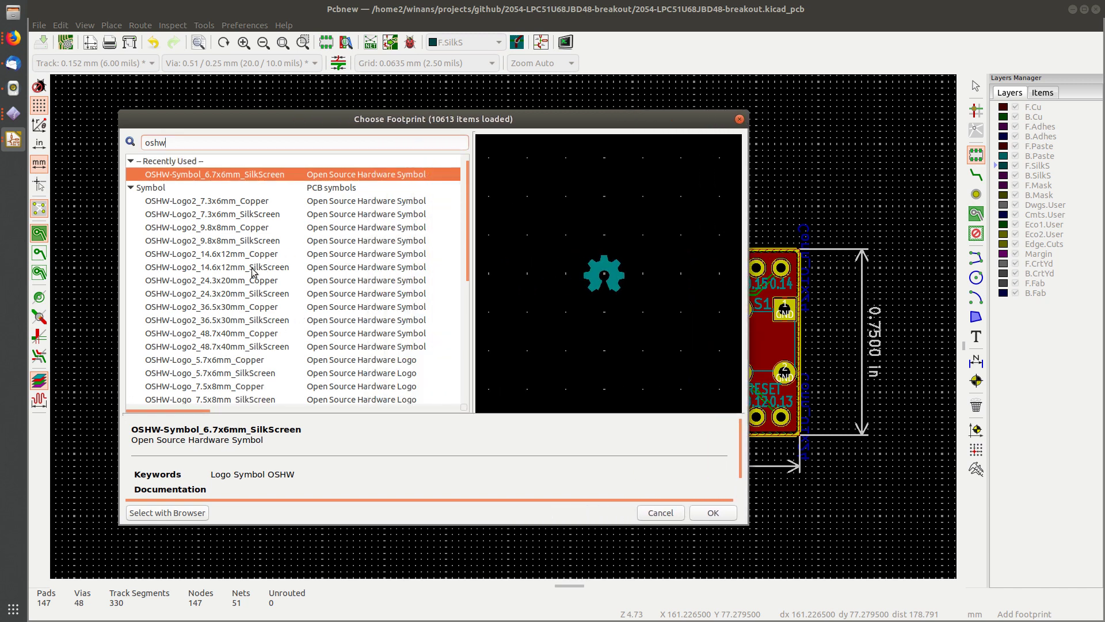
pyautogui.scroll(-3, 251, 271)
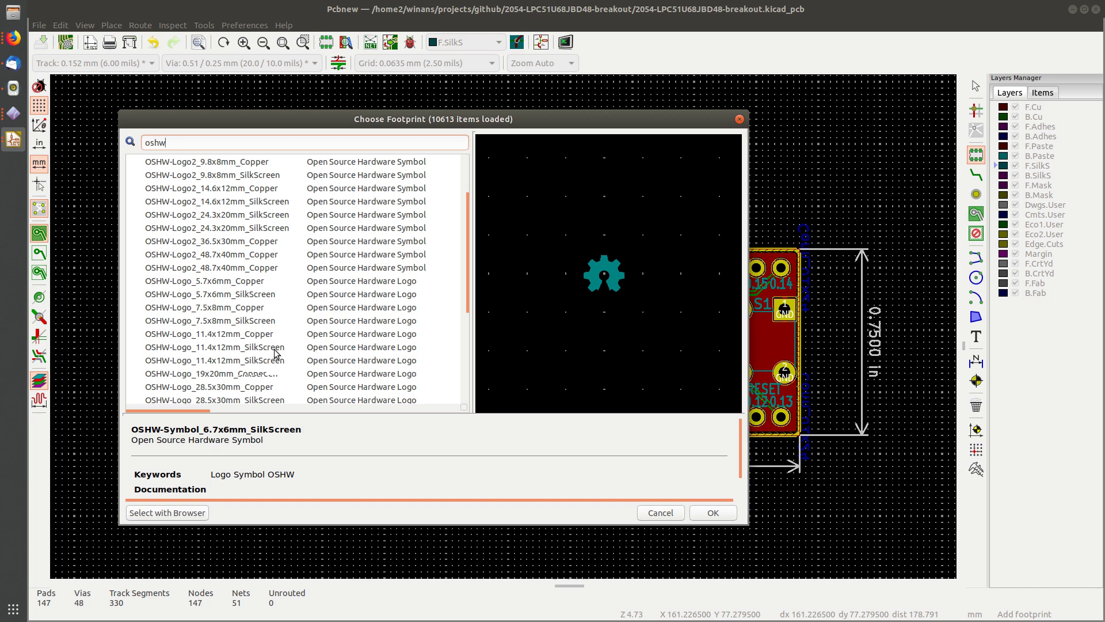
pyautogui.scroll(-3, 294, 288)
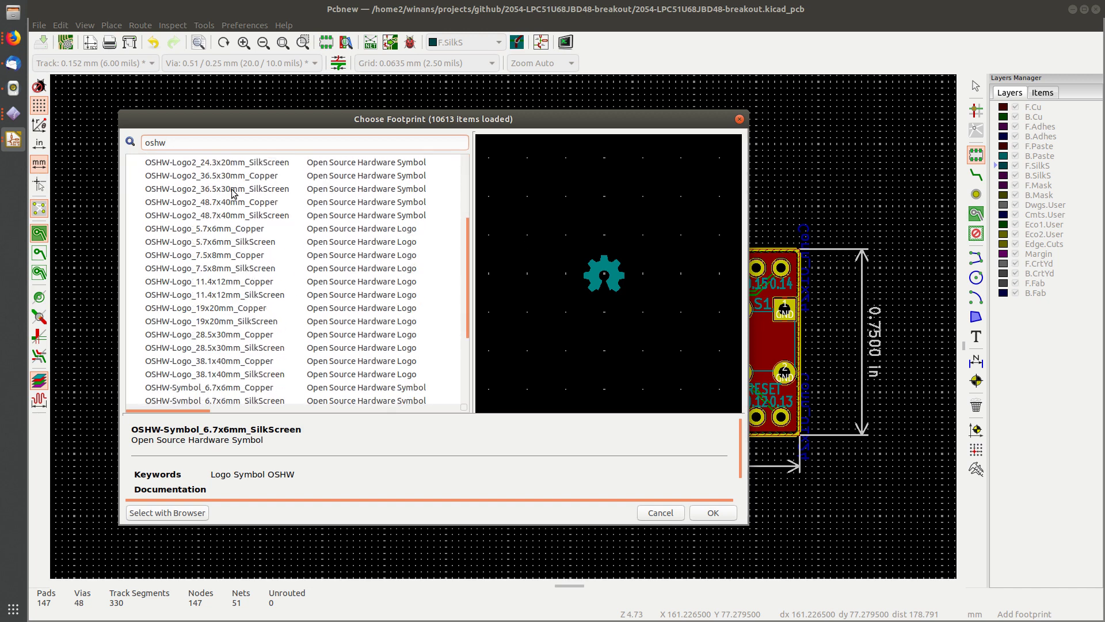
pyautogui.scroll(6, 288, 311)
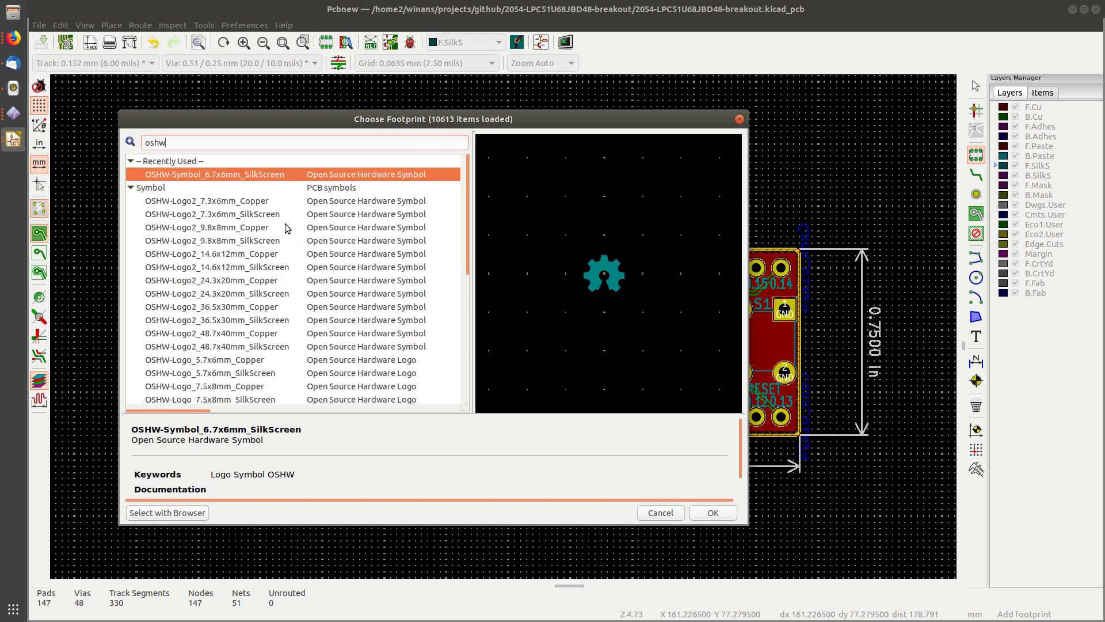
# Choose the OSHW-Logo_5.7x6mm_SilkScreen footprint and place it in the empty area above the board
pyautogui.click(270, 215)
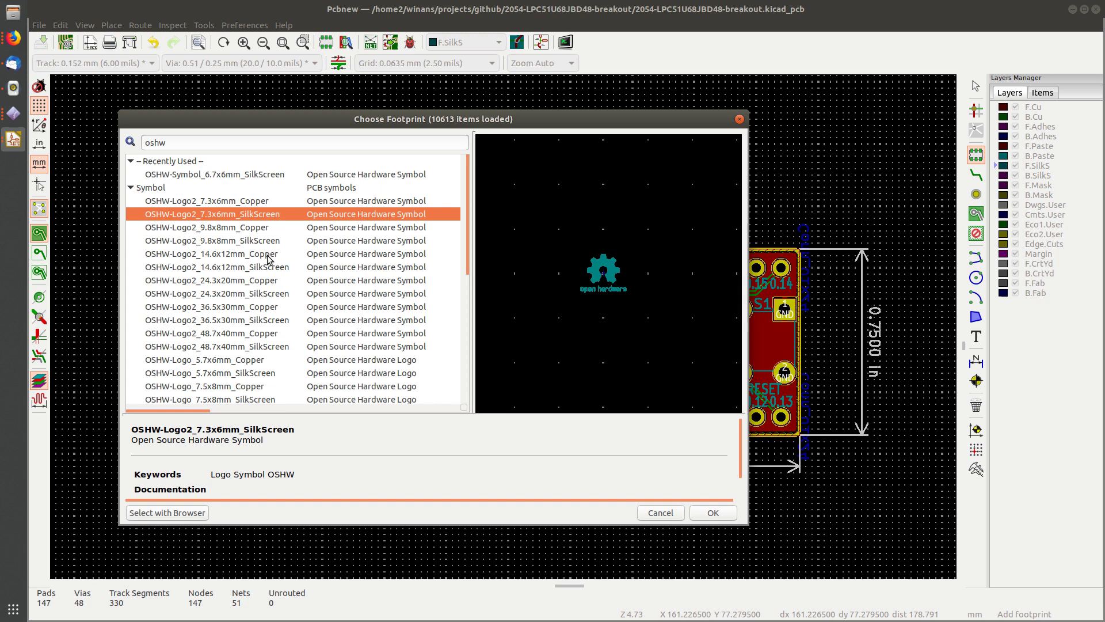
pyautogui.scroll(-1, 271, 259)
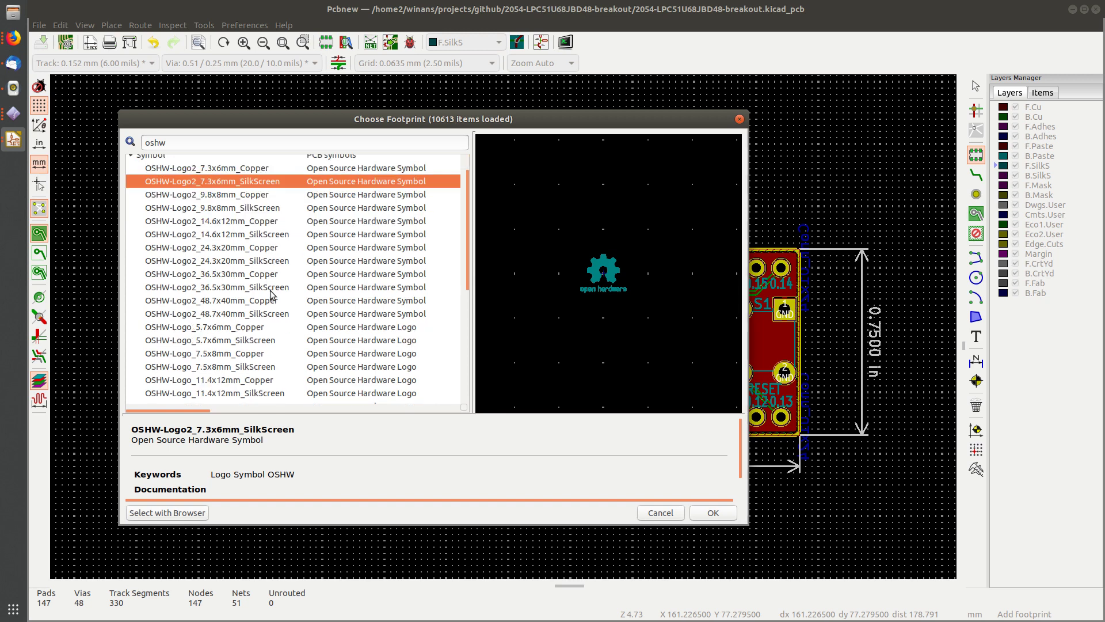
pyautogui.click(259, 343)
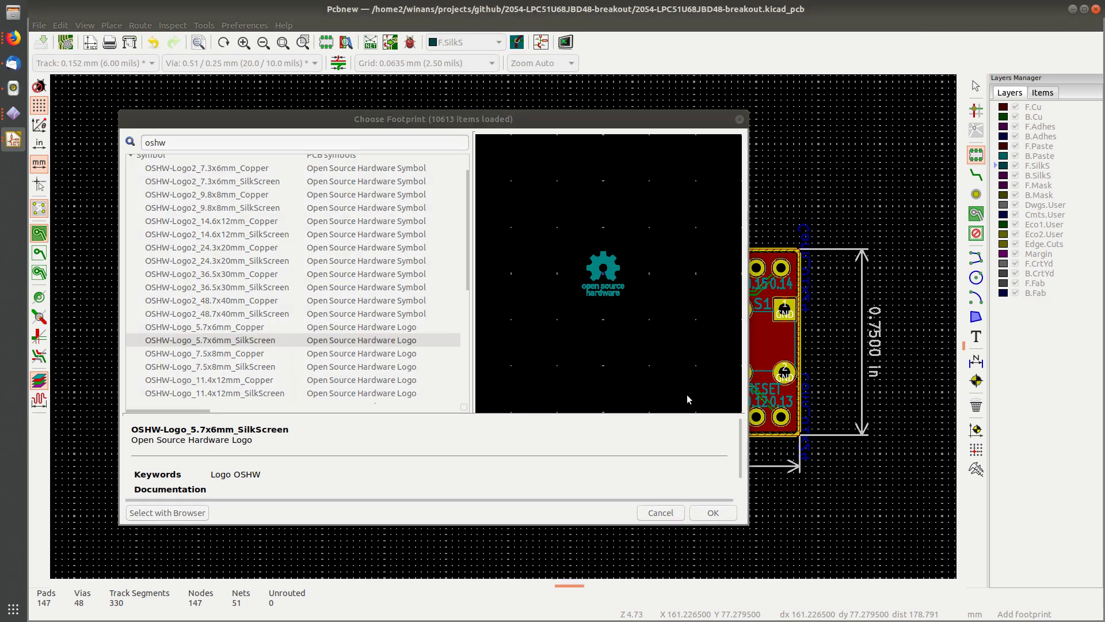
pyautogui.click(713, 512)
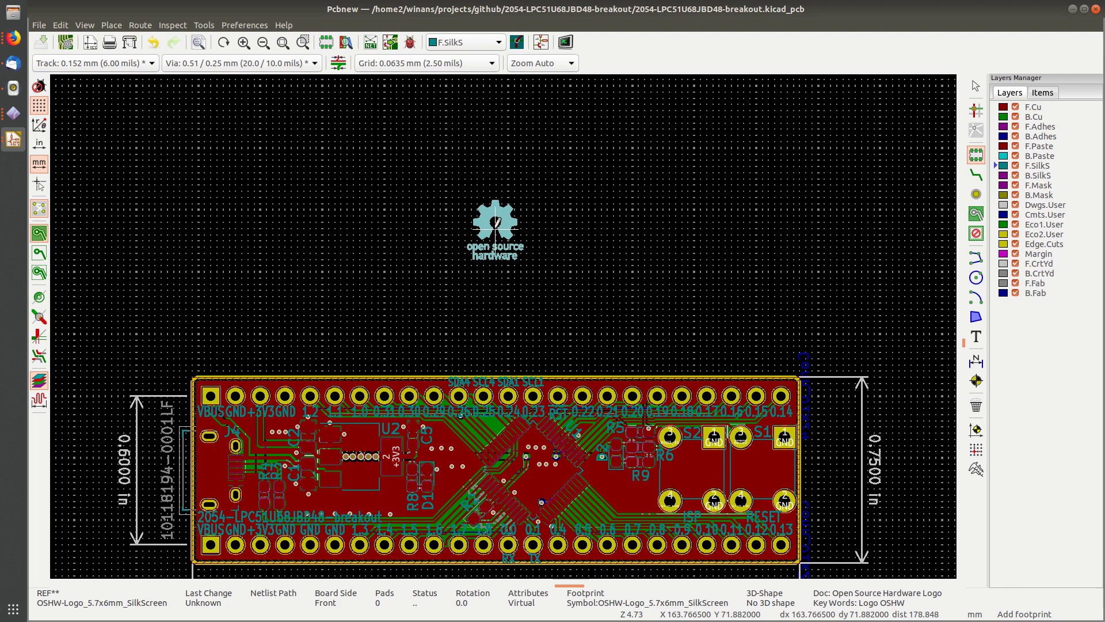
pyautogui.click(495, 223)
pyautogui.press('Escape')
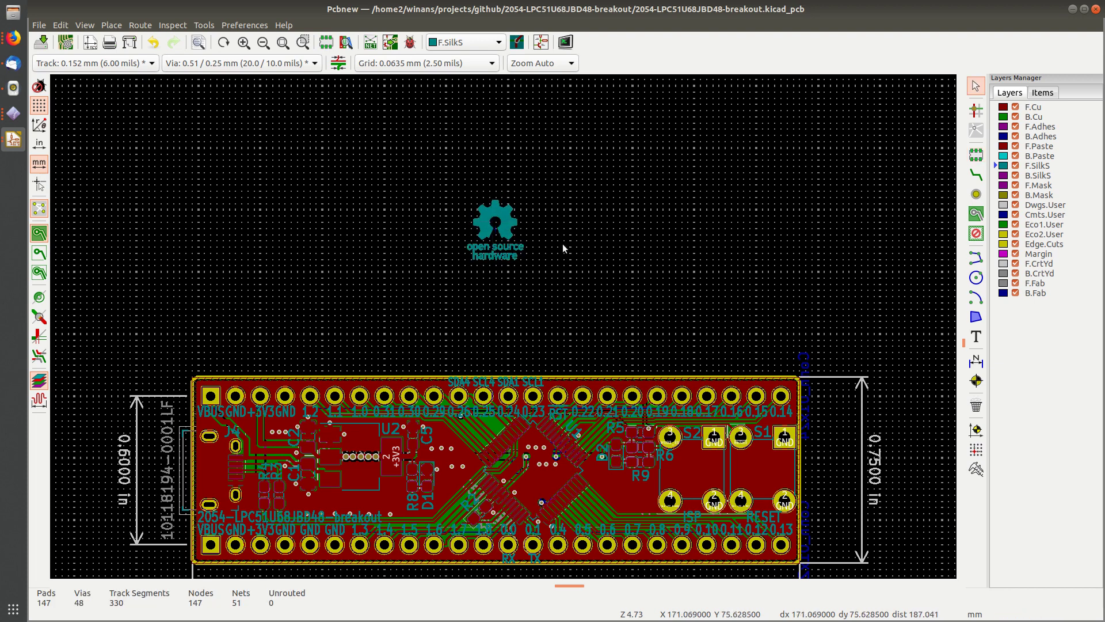
# Open the placed logo in the footprint editor and delete its "open source hardware" lettering, keeping the gear
pyautogui.click(506, 224)
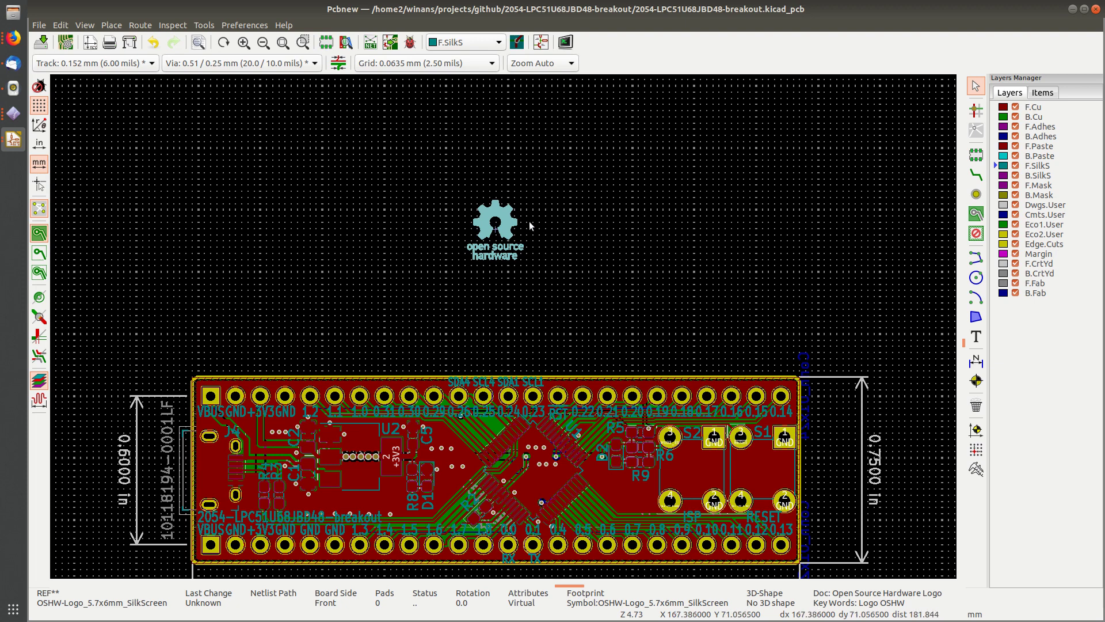
pyautogui.hotkey('ctrl', 'e')
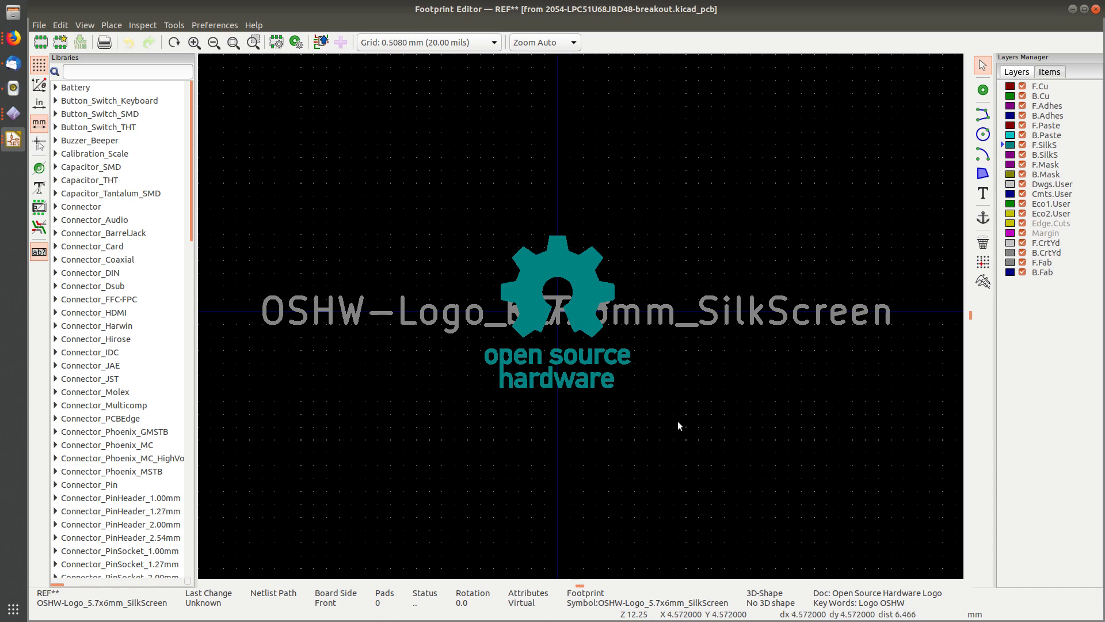
pyautogui.moveTo(678, 421); pyautogui.dragTo(449, 343)
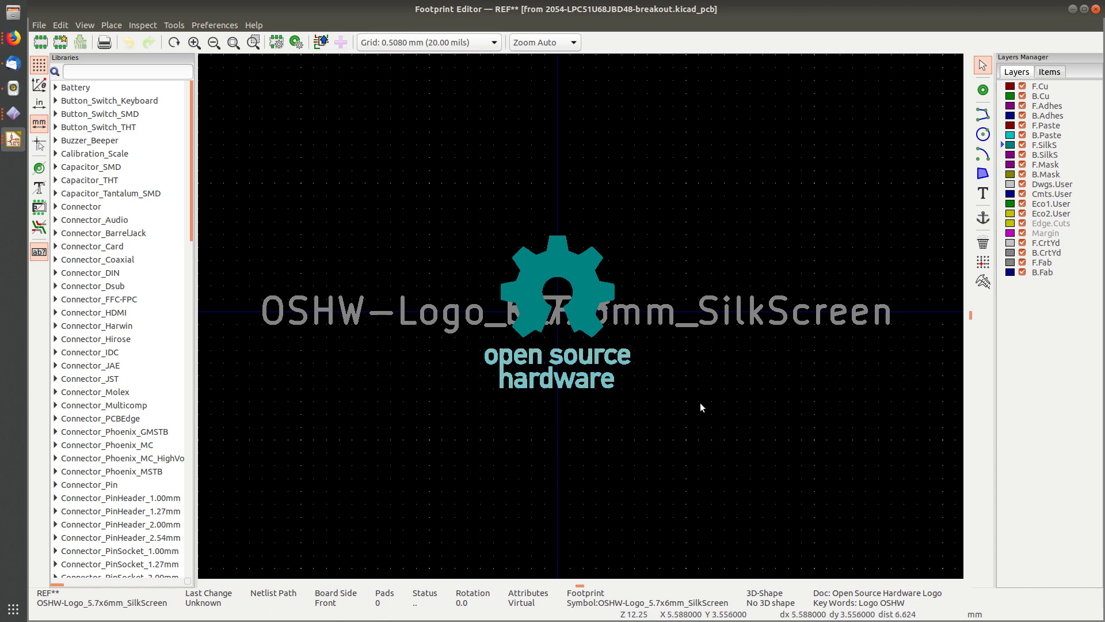
pyautogui.press('Delete')
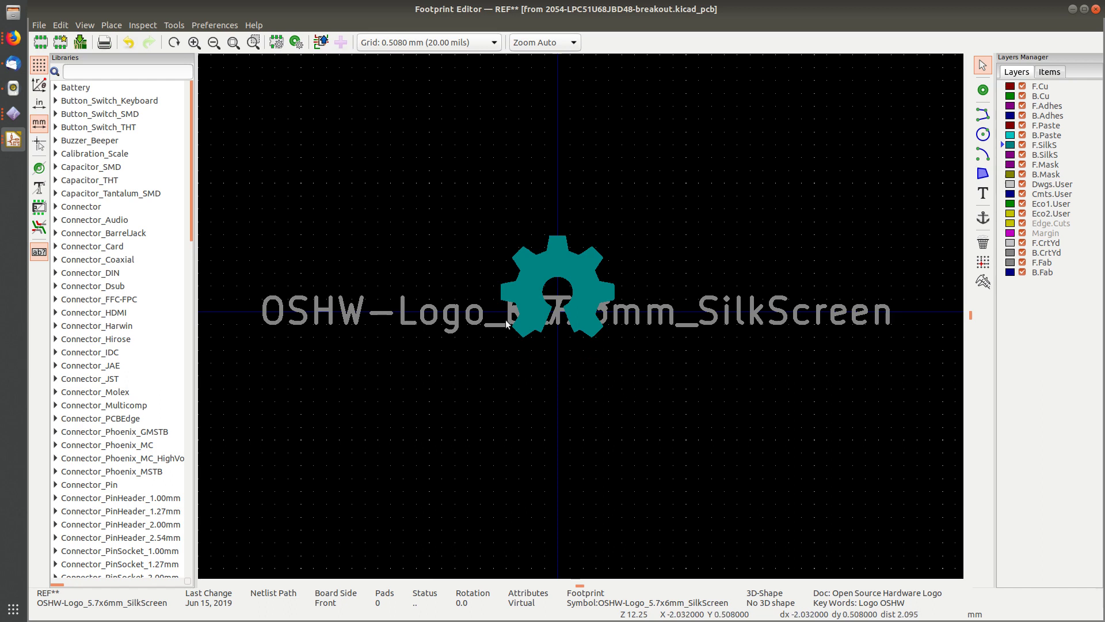
# Save the edited logo footprint back to the board and return to the board layout
pyautogui.hotkey('ctrl', 's')
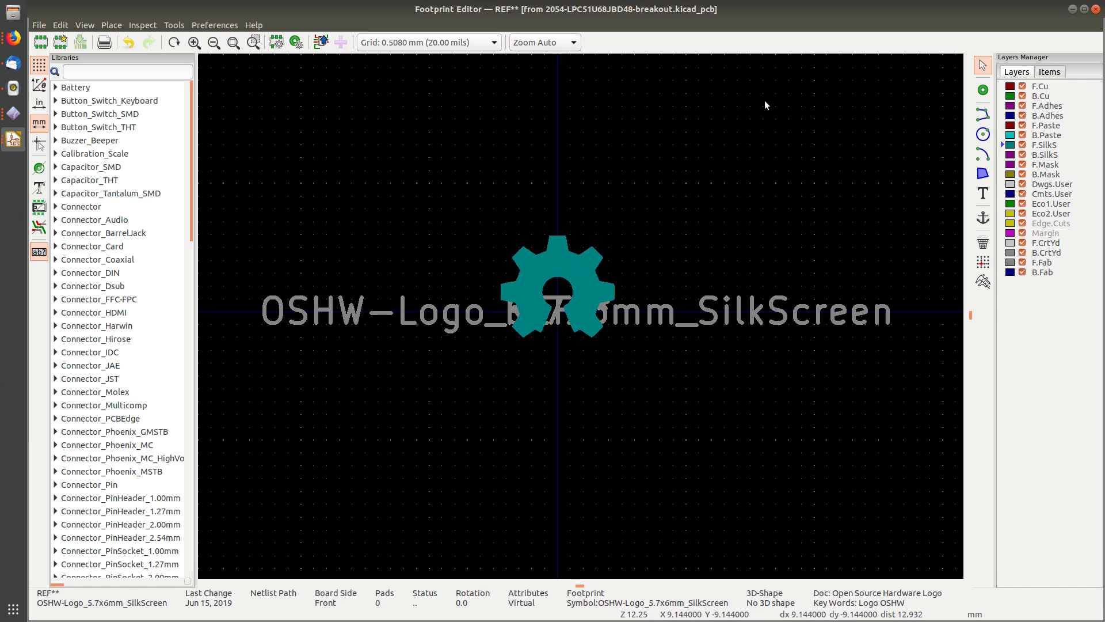
pyautogui.click(1096, 10)
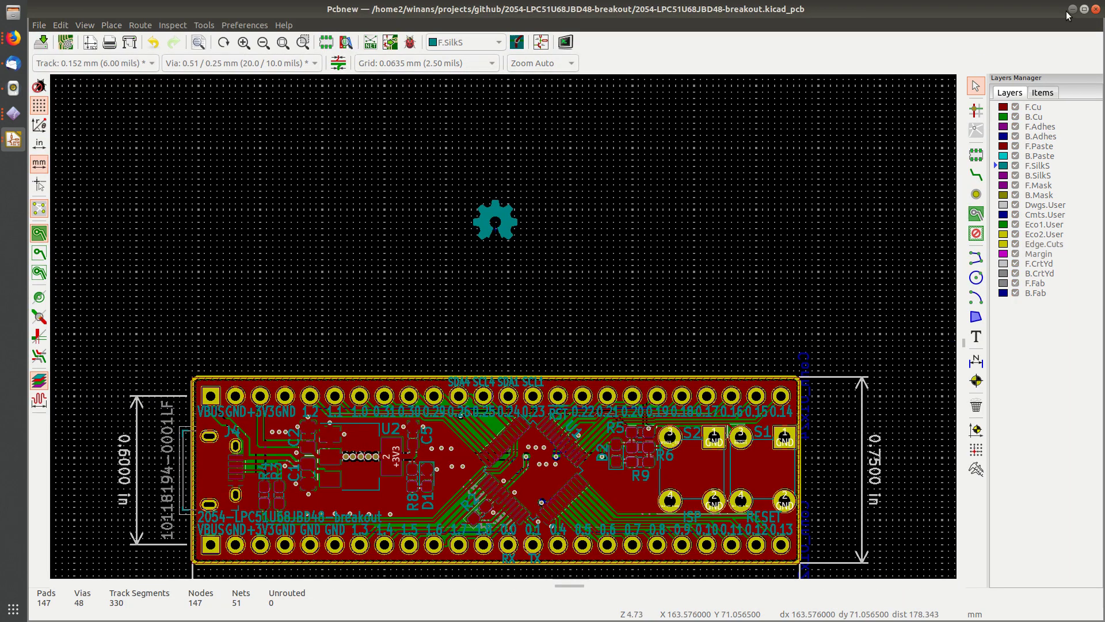
pyautogui.scroll(-2, 510, 227)
pyautogui.scroll(-2, 504, 330)
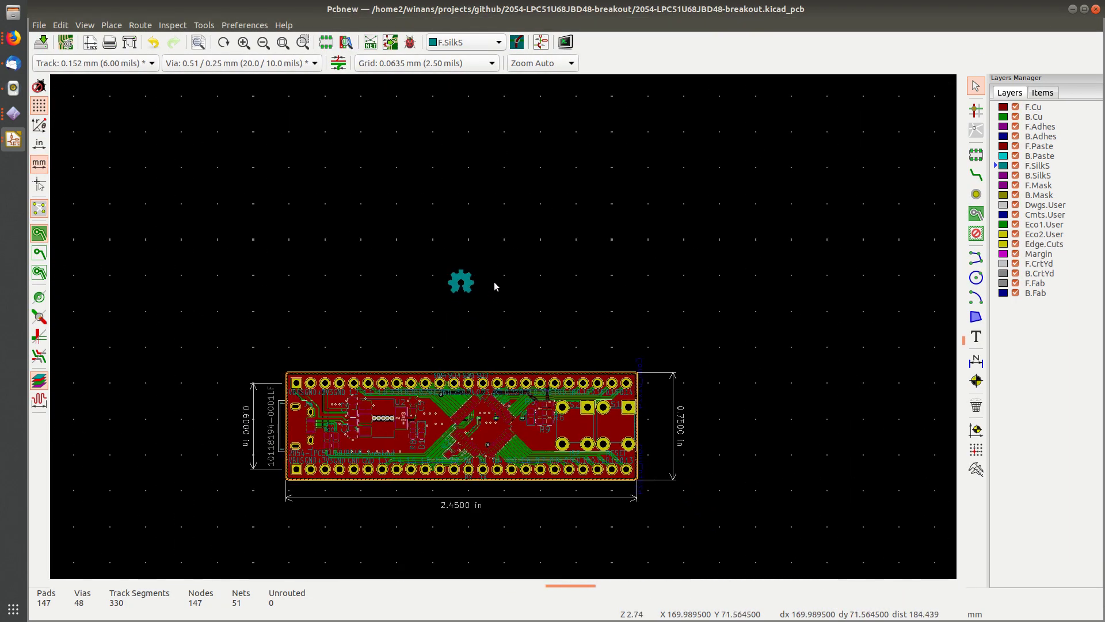
# Move the gear logo onto the board between the central chip and the ISP switch, at about X 175.9, Y 100.1 mm
pyautogui.click(411, 241)
pyautogui.press('m')
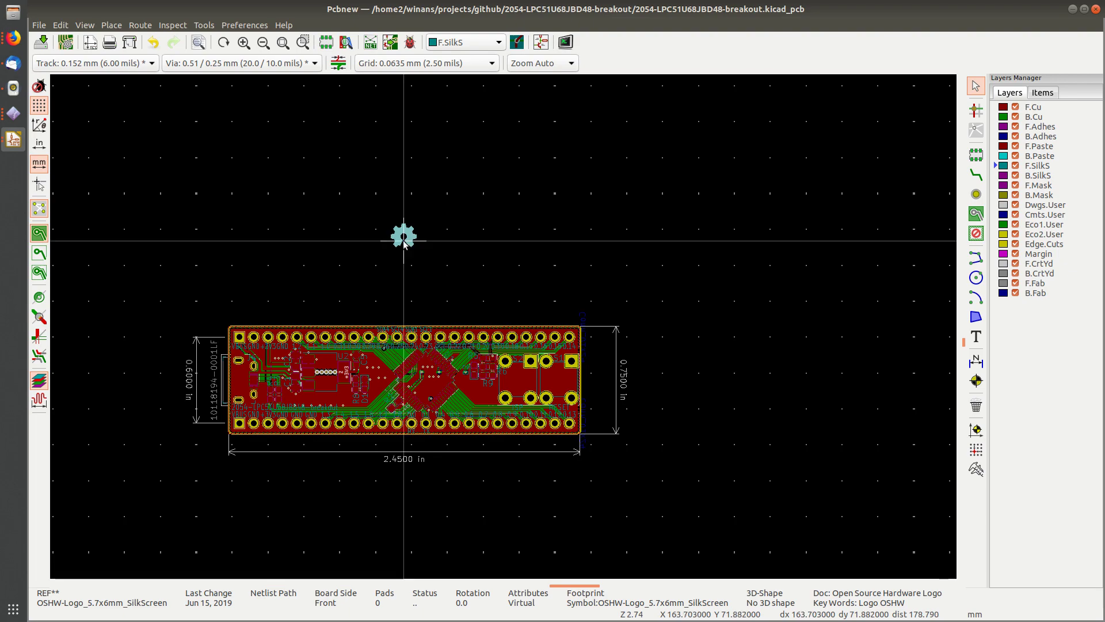
pyautogui.scroll(3, 461, 394)
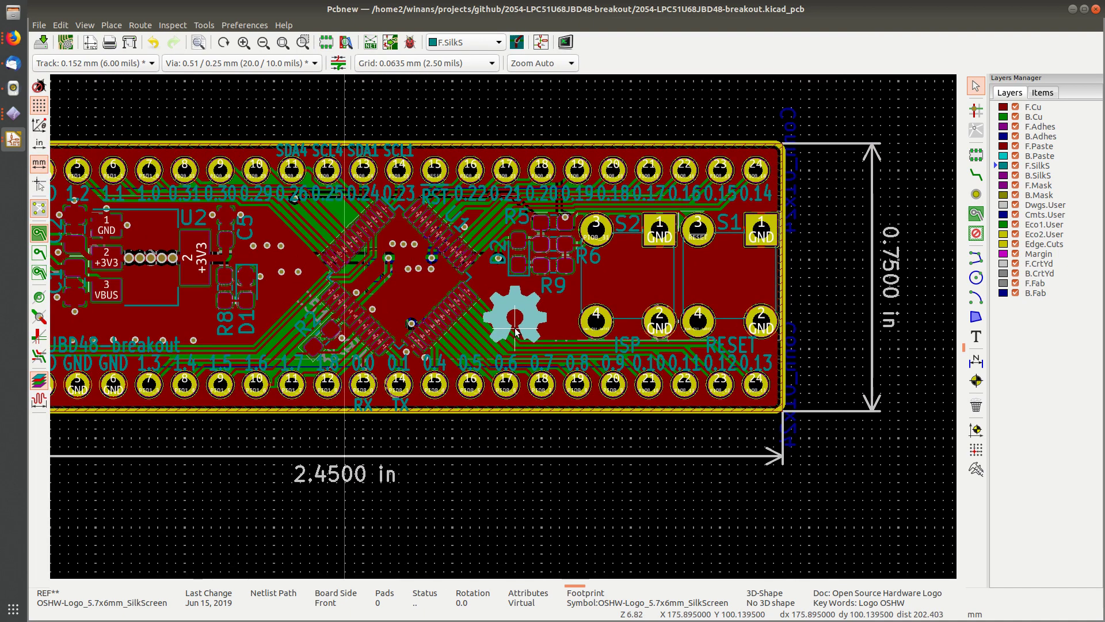
pyautogui.click(516, 331)
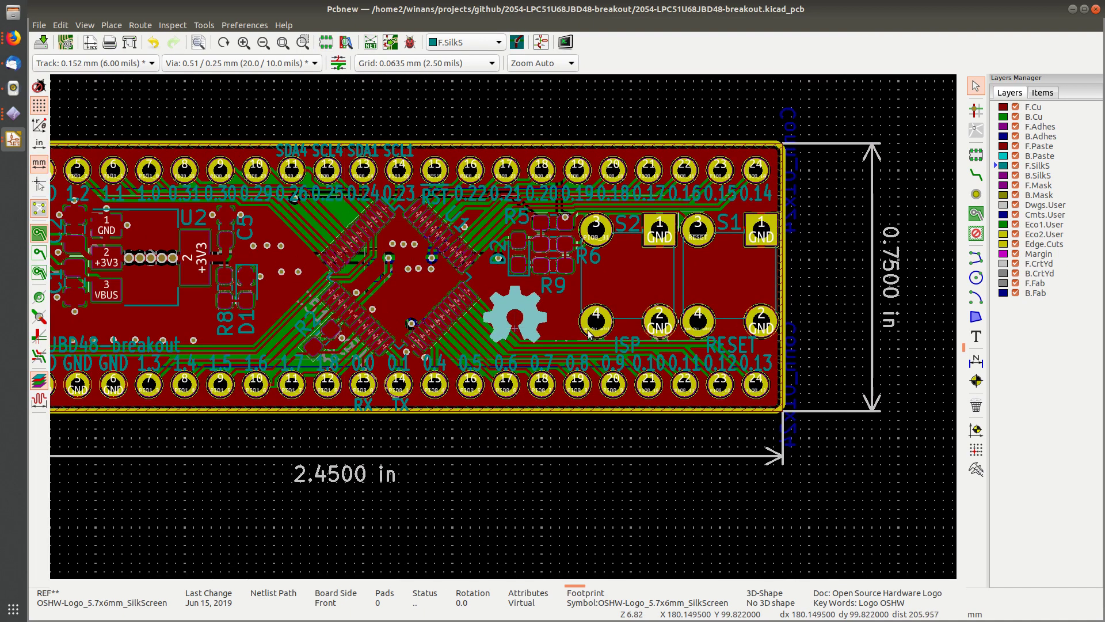
# Lock the gear logo footprint in its properties so that it cannot be moved
pyautogui.doubleClick(531, 322)
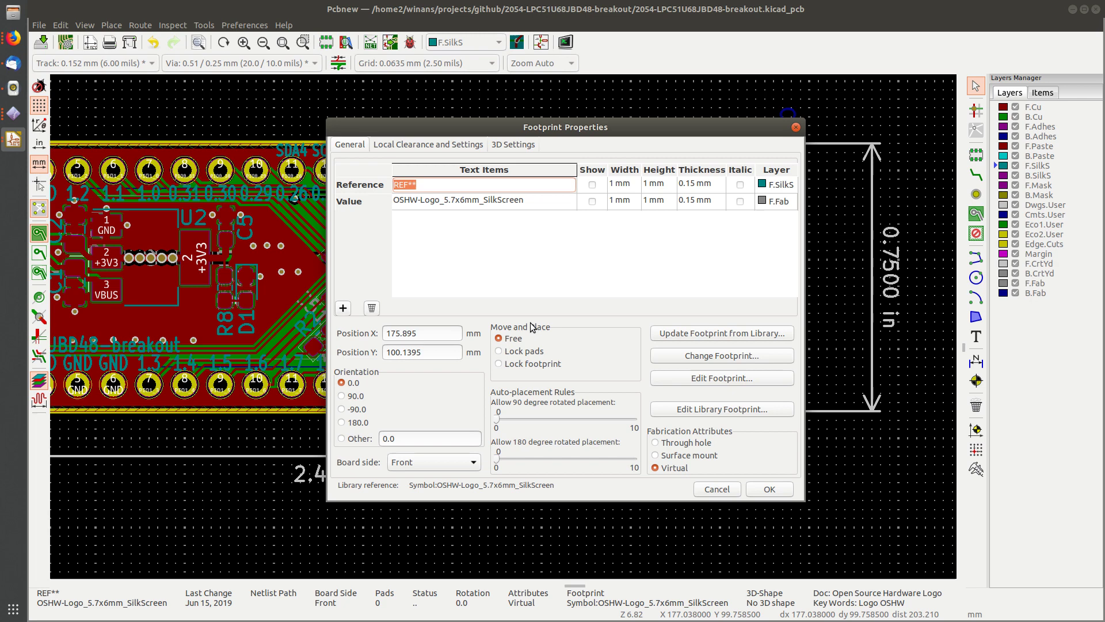
pyautogui.click(528, 363)
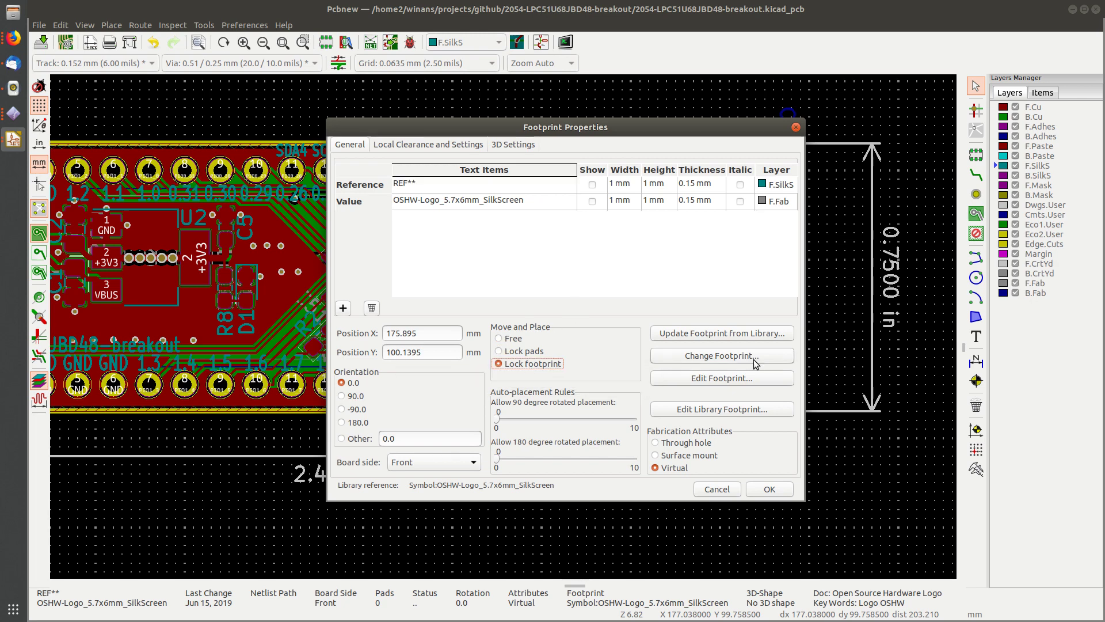
pyautogui.click(772, 489)
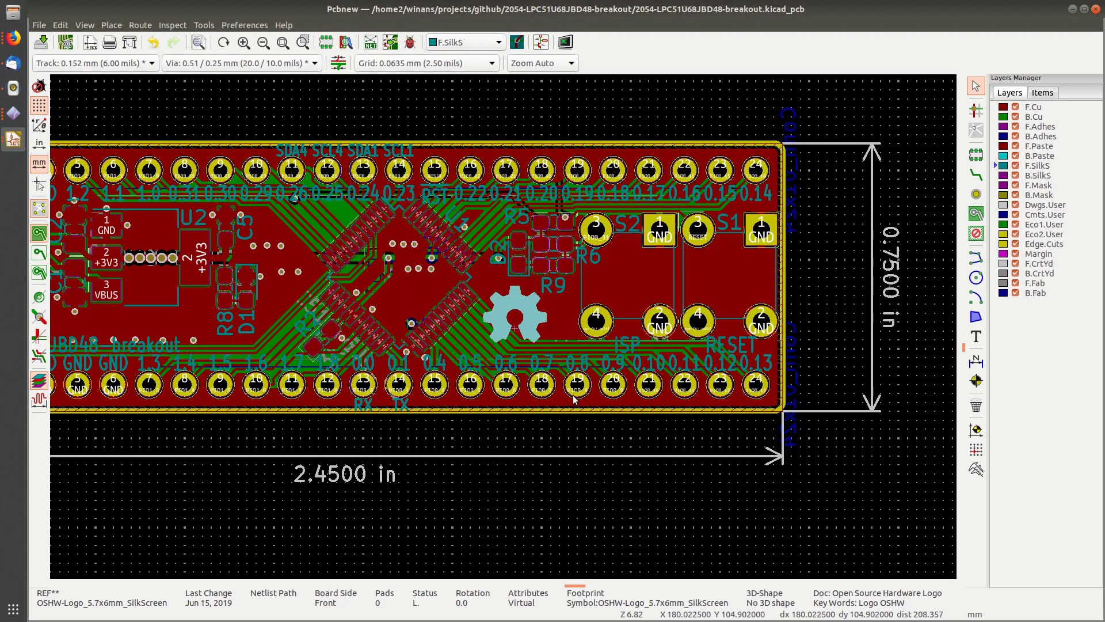
pyautogui.scroll(-2, 484, 351)
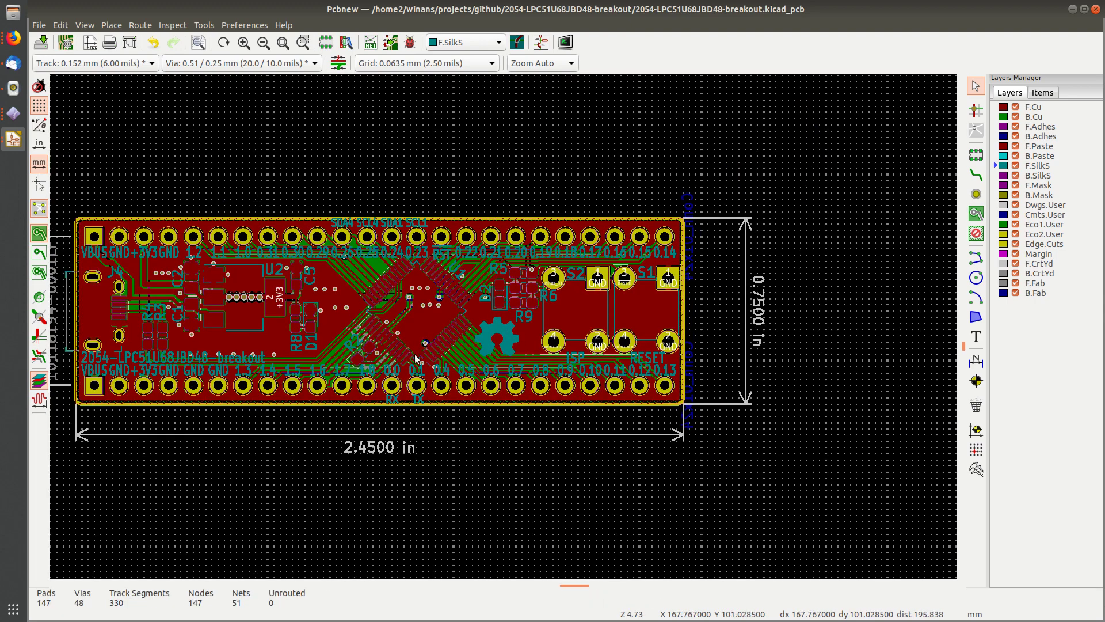
pyautogui.scroll(-1, 485, 351)
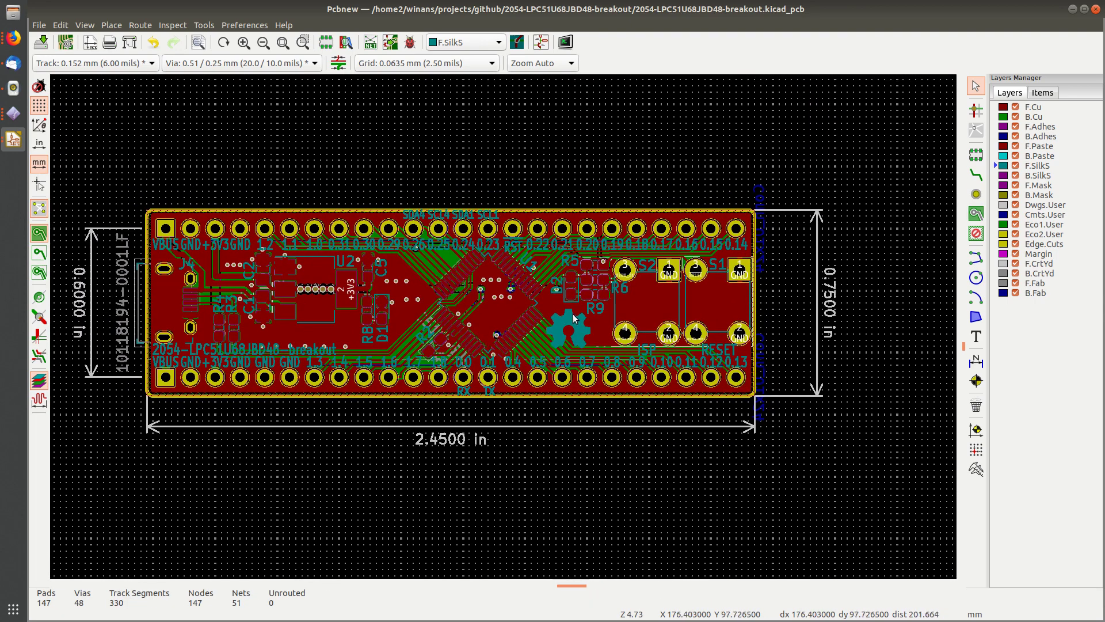